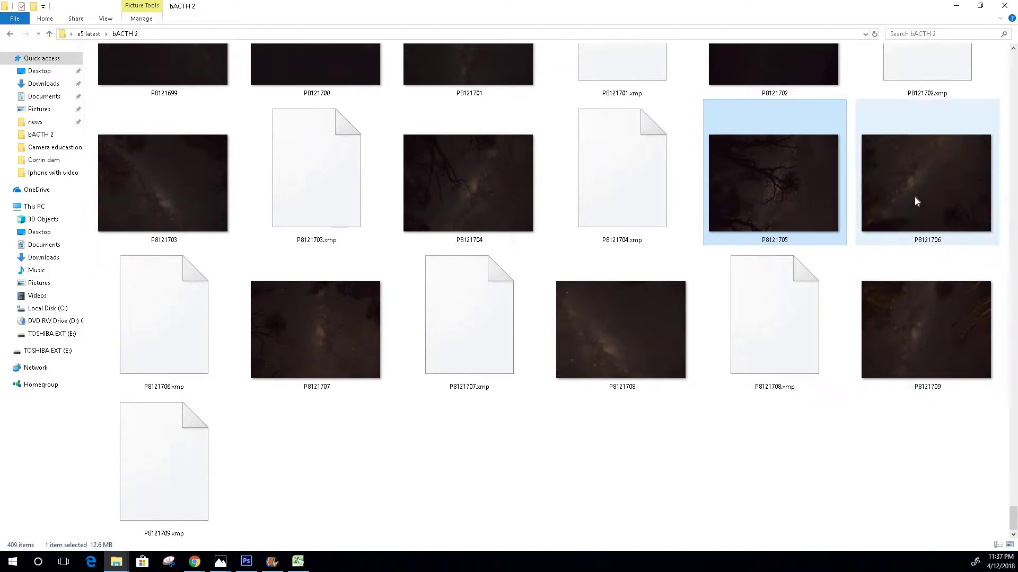
Step: Switch from the photo folder to Camera Raw and examine the stars and noise in P8121705.ORF at magnifications up to 100%
{"action": "mouse_move", "coordinate": [916, 200]}
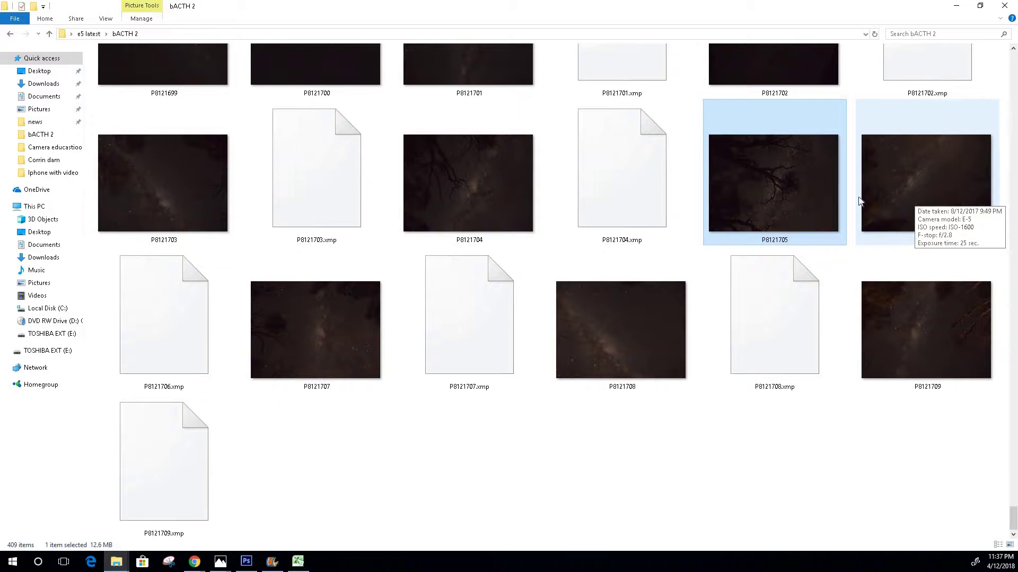
{"action": "left_click", "coordinate": [957, 10]}
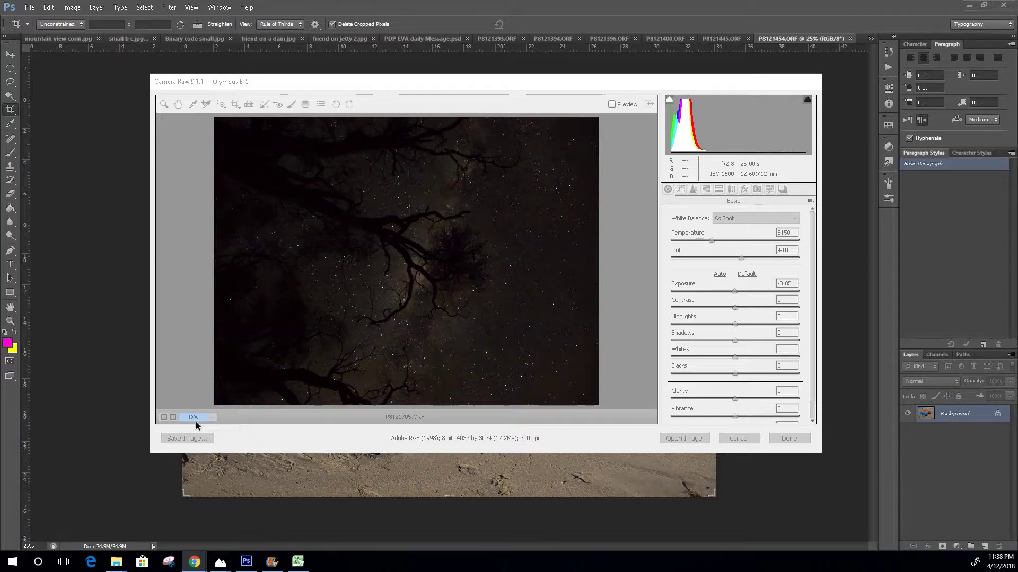
{"action": "left_click", "coordinate": [173, 417]}
{"action": "left_click", "coordinate": [172, 418]}
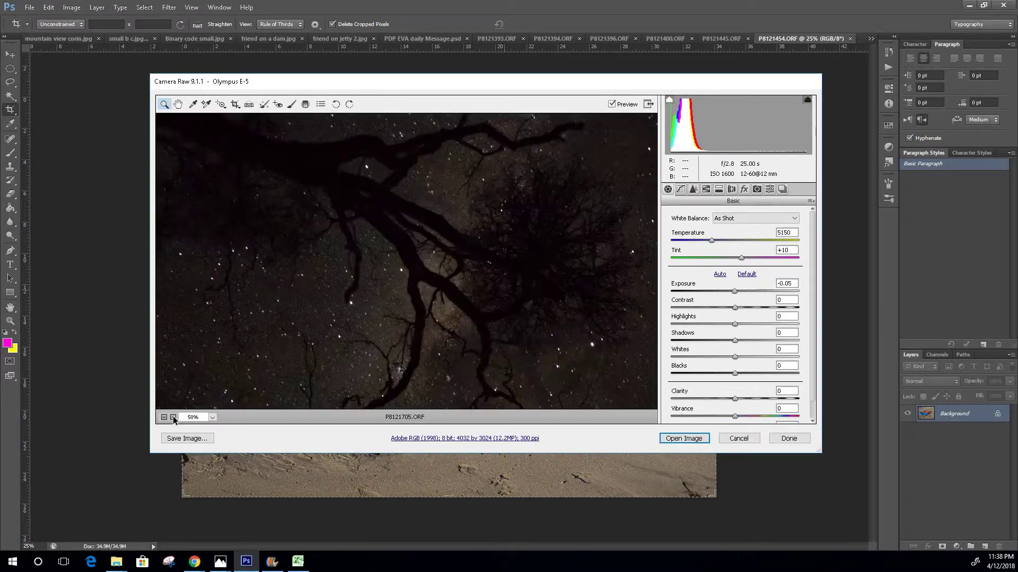
{"action": "left_click", "coordinate": [172, 418]}
{"action": "left_click", "coordinate": [173, 418]}
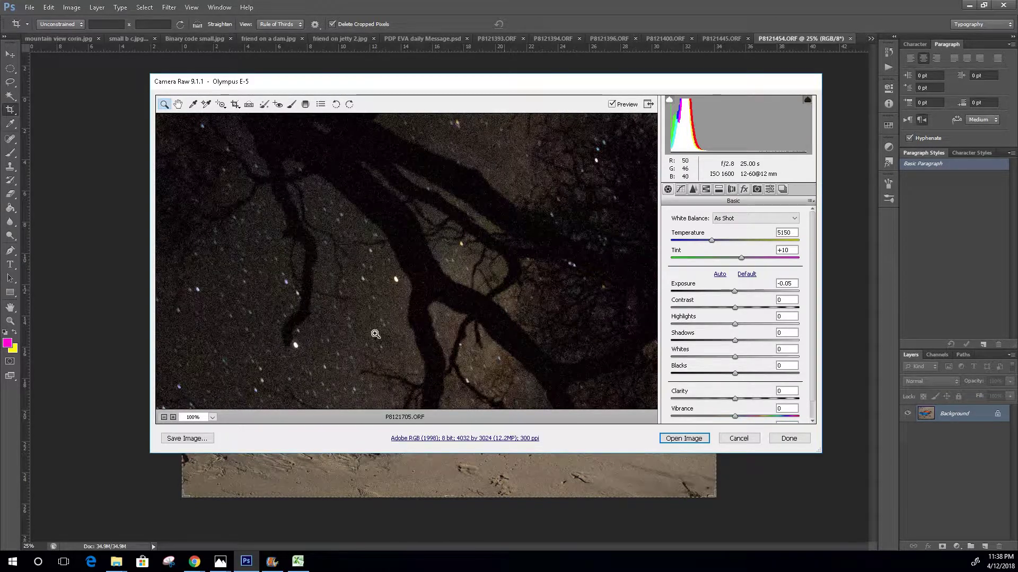
{"action": "left_click", "coordinate": [163, 417]}
{"action": "left_click", "coordinate": [163, 418]}
{"action": "left_click", "coordinate": [164, 417]}
{"action": "left_click", "coordinate": [163, 417]}
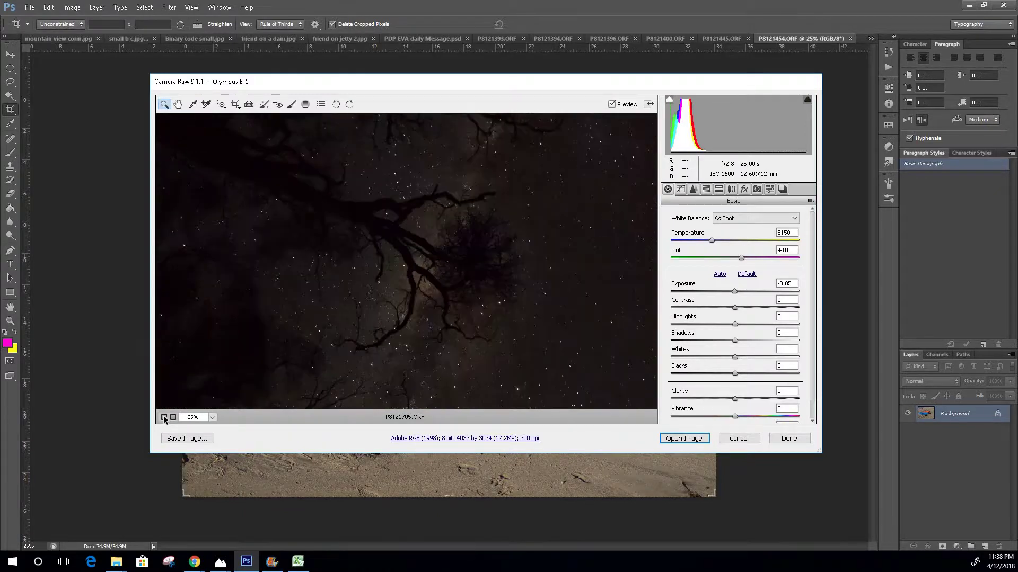
{"action": "left_click", "coordinate": [164, 417]}
{"action": "left_click", "coordinate": [163, 417]}
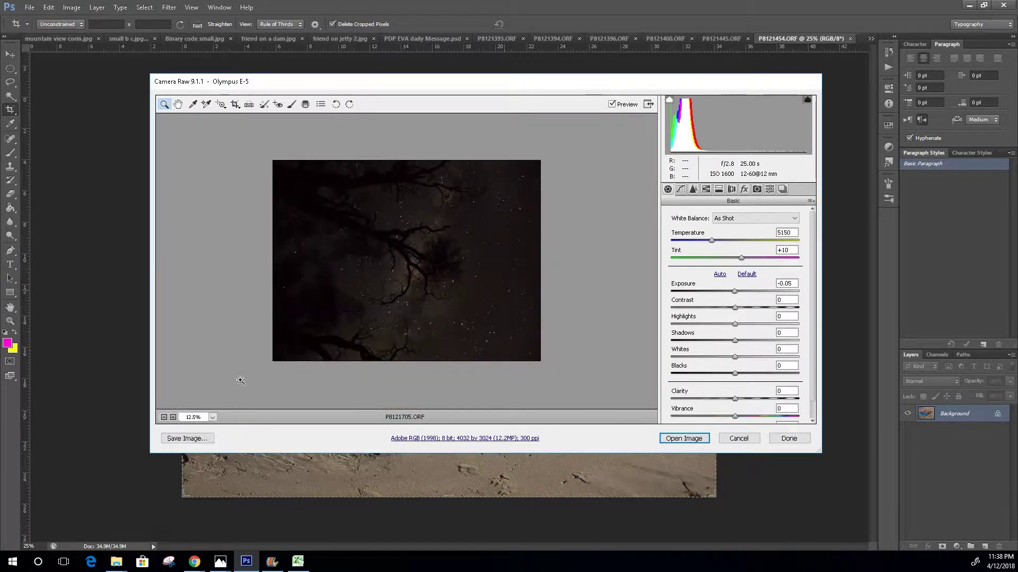
{"action": "left_click", "coordinate": [484, 300]}
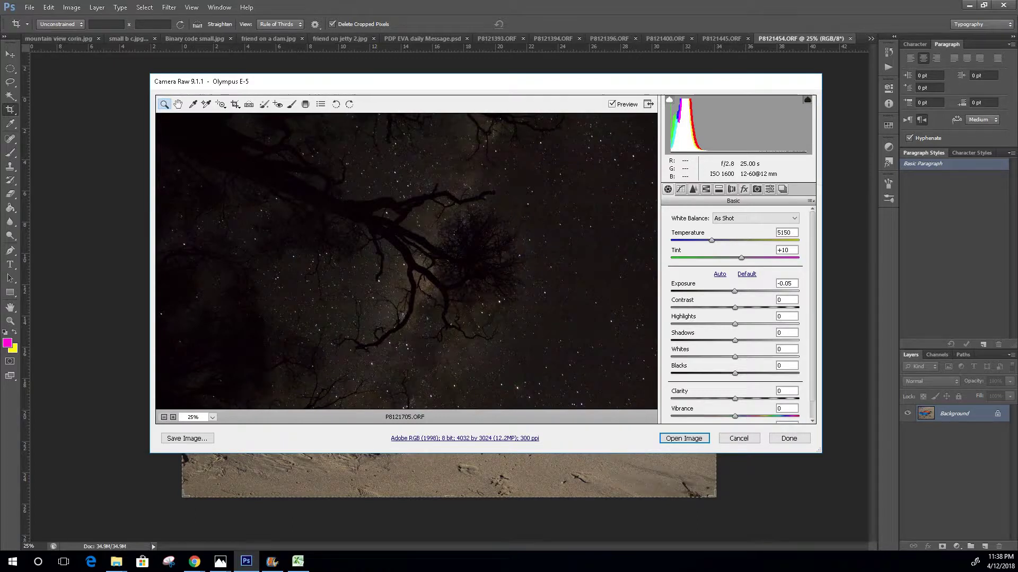
Step: Switch to the web browser, skim the Milky Way and star trails guide through its Milky Way editing section, and return to Camera Raw
{"action": "key", "text": "alt+Tab"}
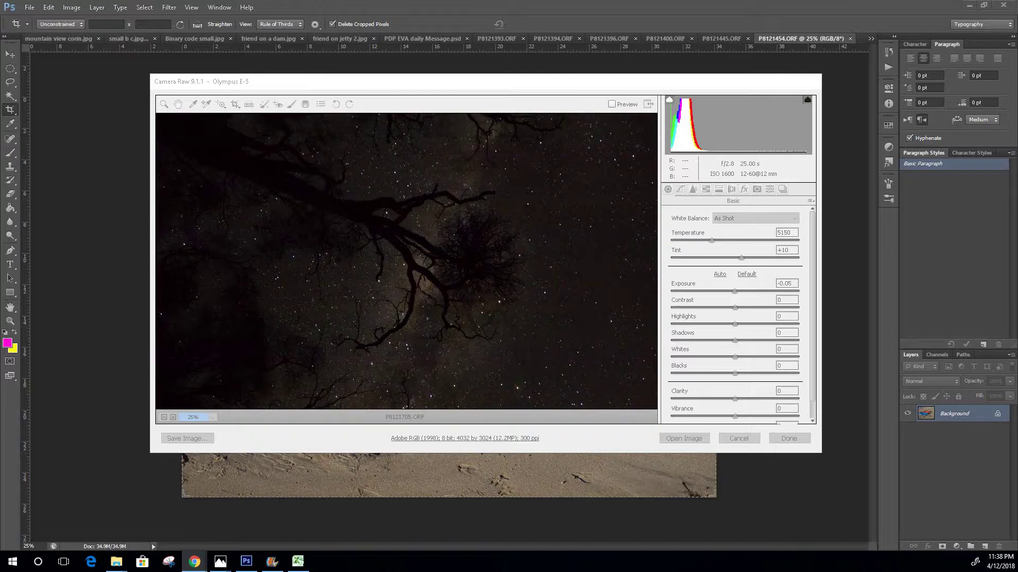
{"action": "left_click_drag", "start_coordinate": [1017, 22], "coordinate": [615, 58]}
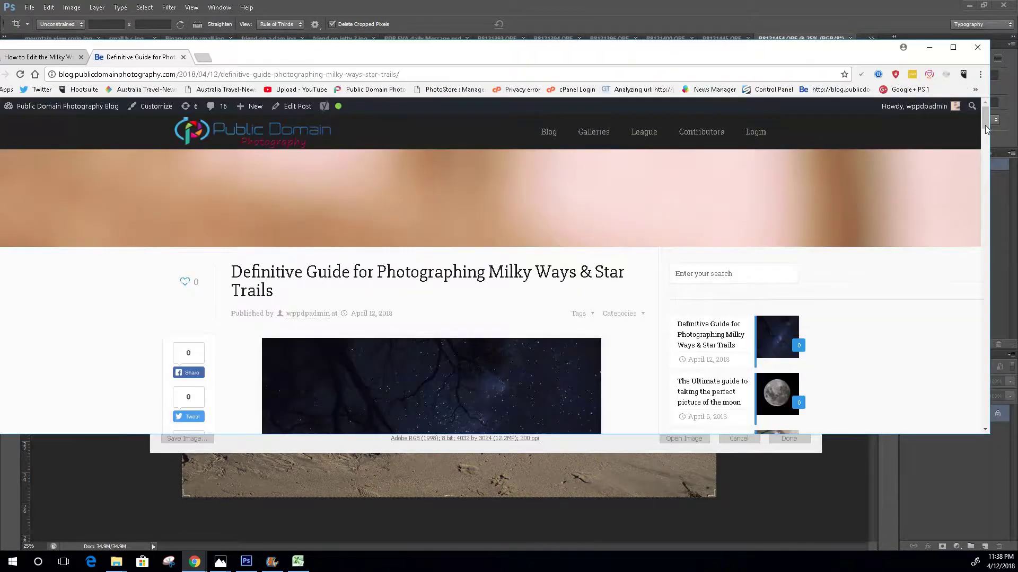
{"action": "scroll", "coordinate": [981, 151], "scroll_direction": "down", "scroll_amount": 10}
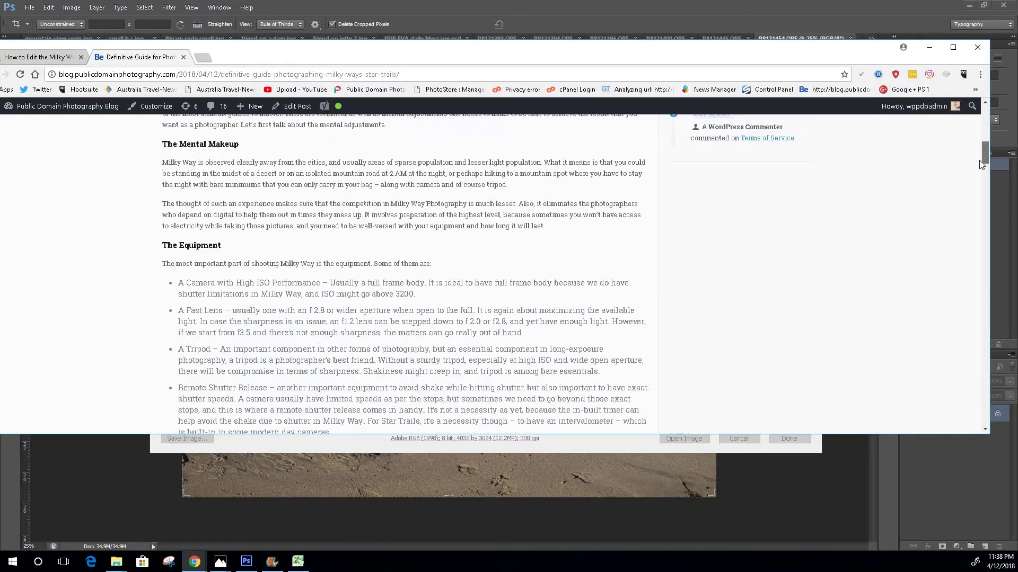
{"action": "scroll", "coordinate": [978, 160], "scroll_direction": "down", "scroll_amount": 15}
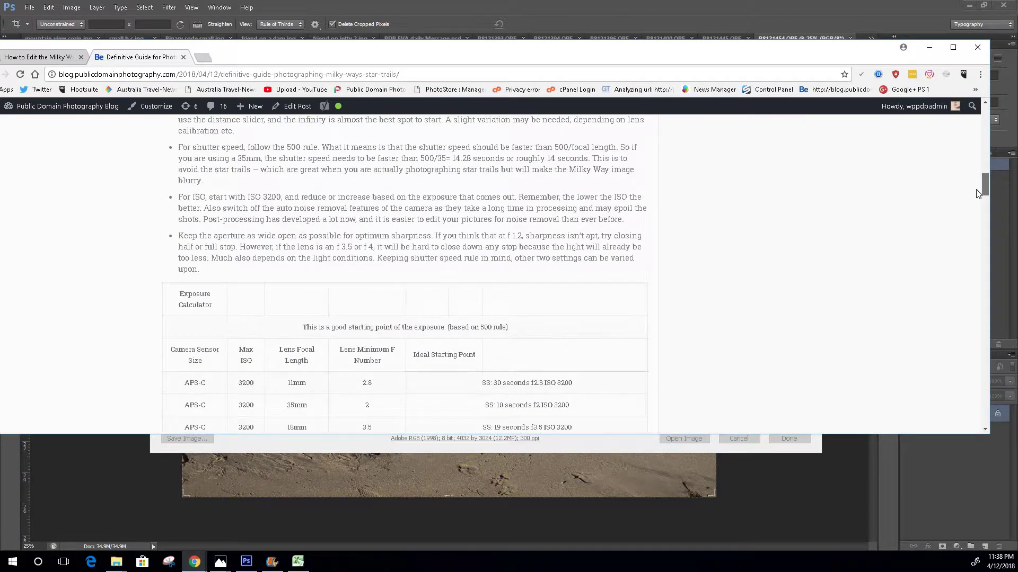
{"action": "scroll", "coordinate": [975, 217], "scroll_direction": "down", "scroll_amount": 15}
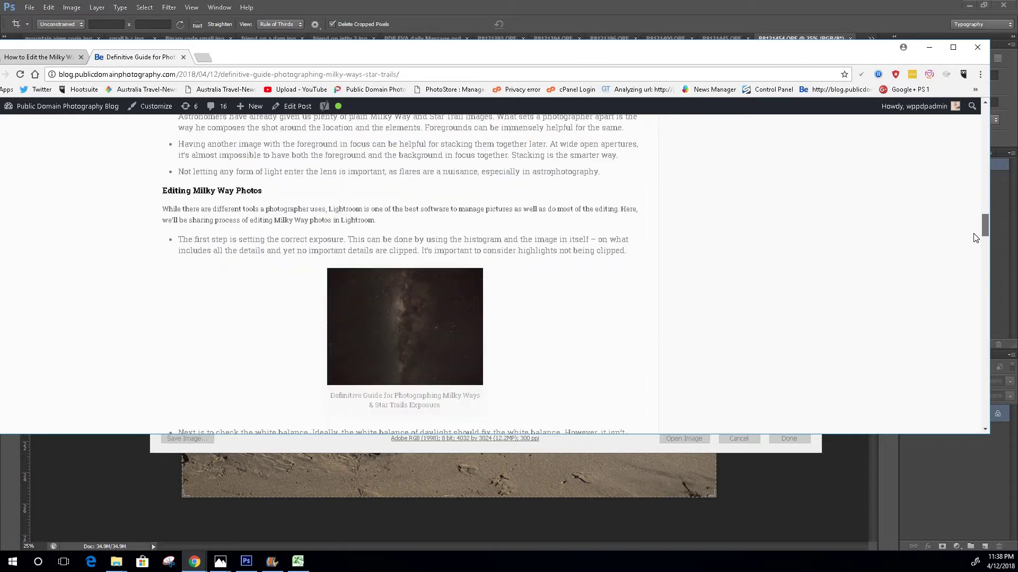
{"action": "scroll", "coordinate": [973, 249], "scroll_direction": "down", "scroll_amount": 6}
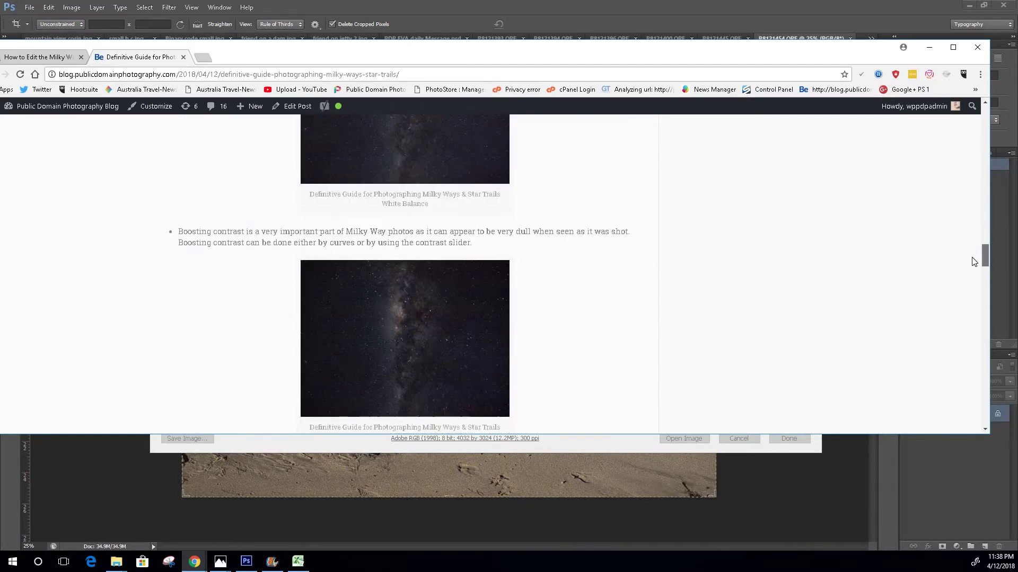
{"action": "scroll", "coordinate": [972, 222], "scroll_direction": "up", "scroll_amount": 9}
{"action": "scroll", "coordinate": [971, 188], "scroll_direction": "up", "scroll_amount": 15}
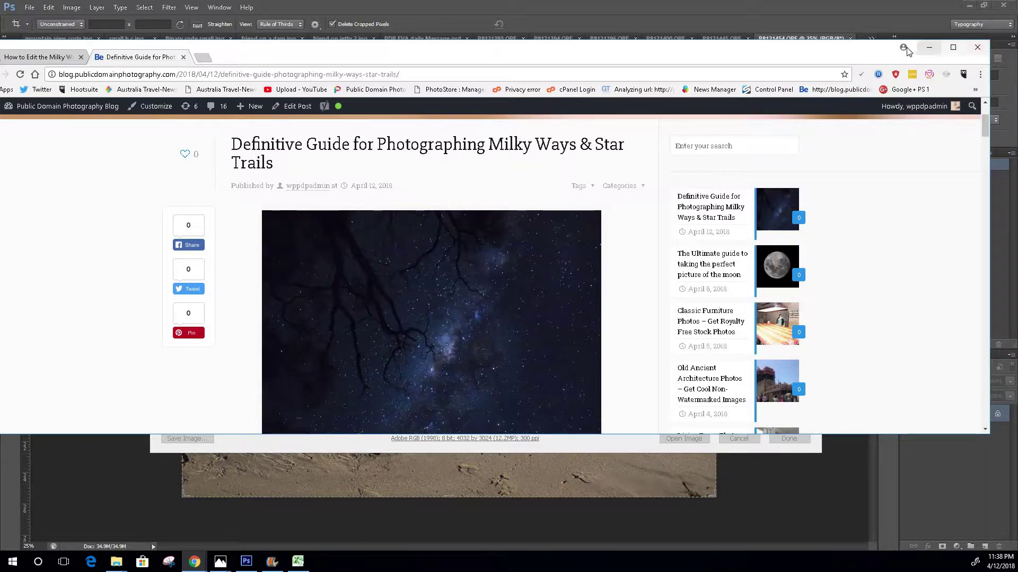
{"action": "left_click", "coordinate": [928, 47]}
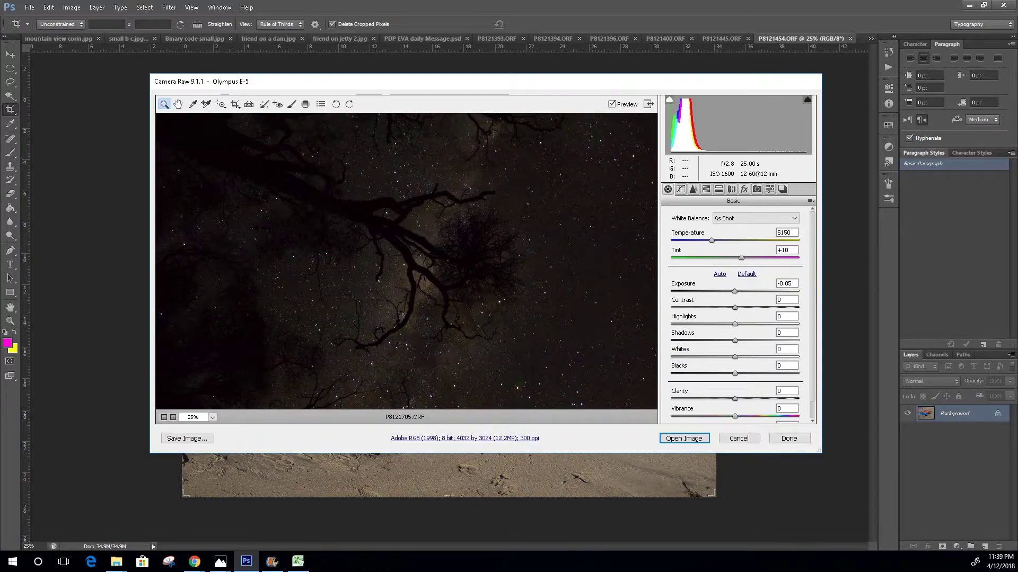
Step: Try the automatic tone adjustments on the night sky photo and reset them to the defaults
{"action": "left_click", "coordinate": [720, 274]}
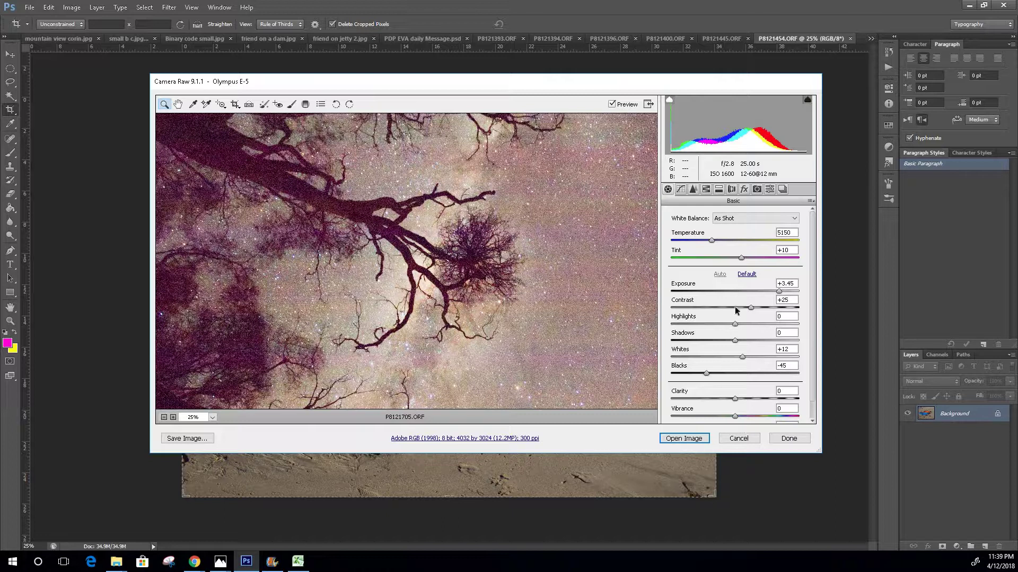
{"action": "left_click", "coordinate": [746, 274]}
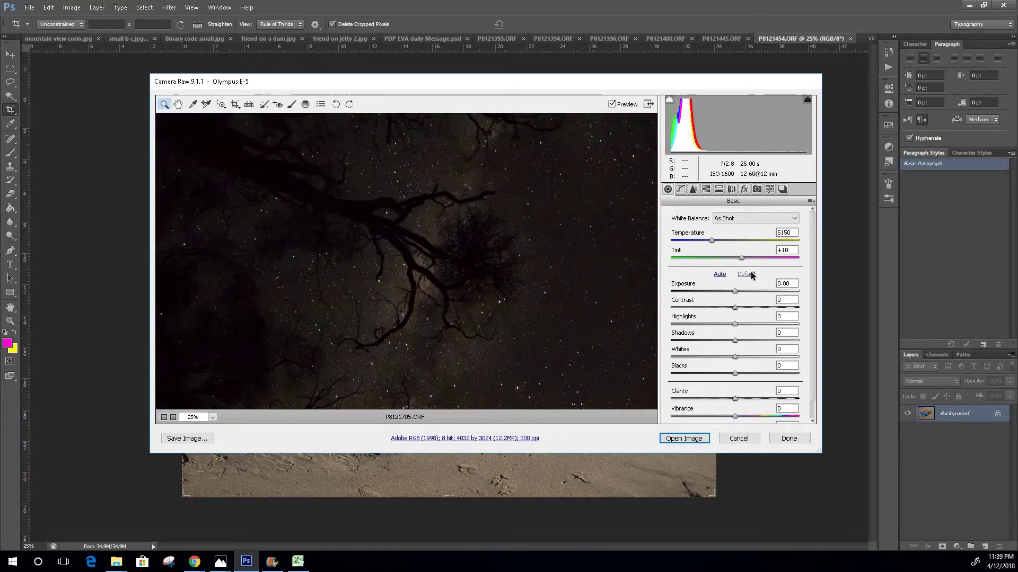
Step: Apply the saved "stars" preset to the night sky photo
{"action": "left_click", "coordinate": [810, 200]}
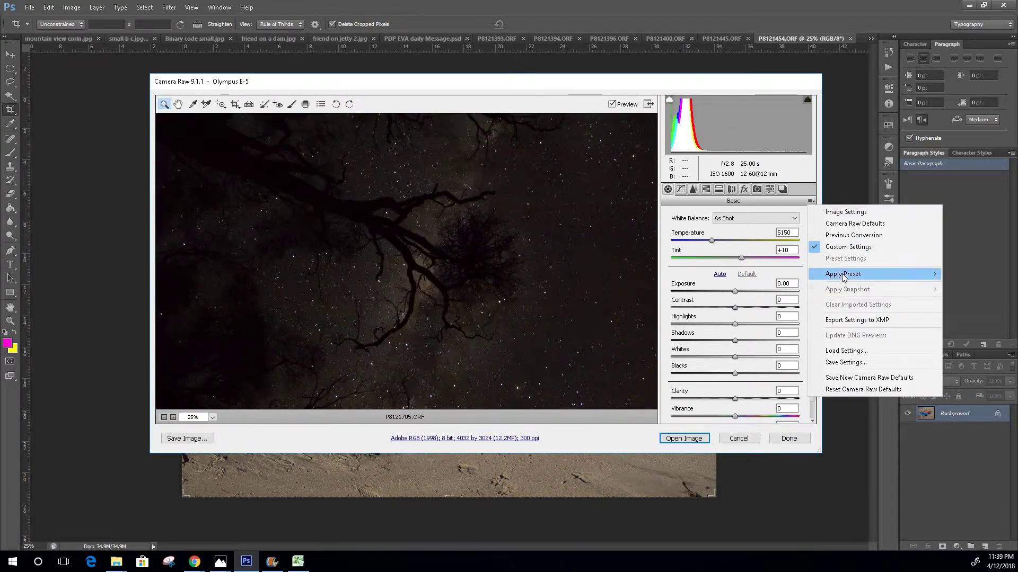
{"action": "mouse_move", "coordinate": [843, 277]}
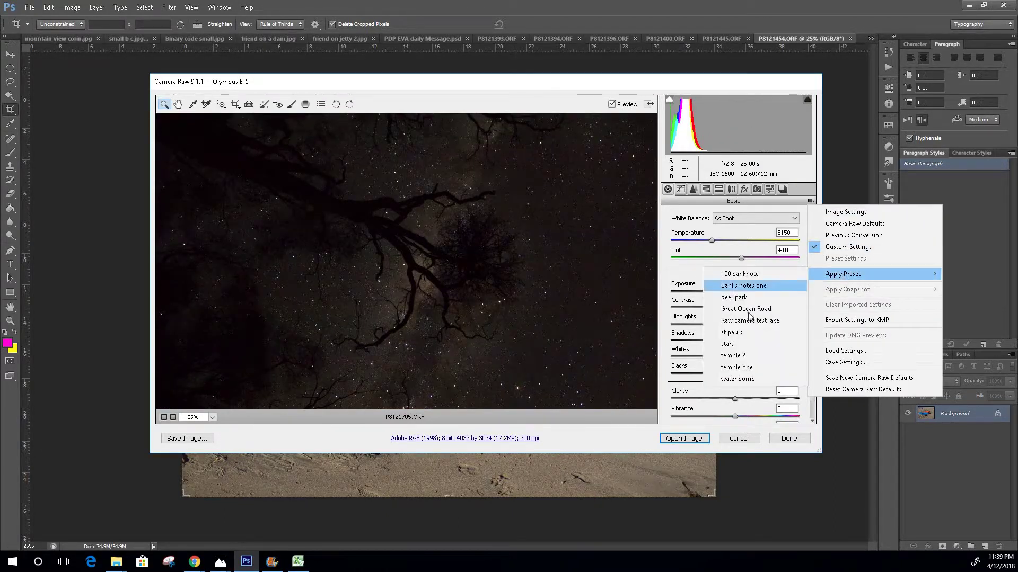
{"action": "left_click", "coordinate": [745, 345]}
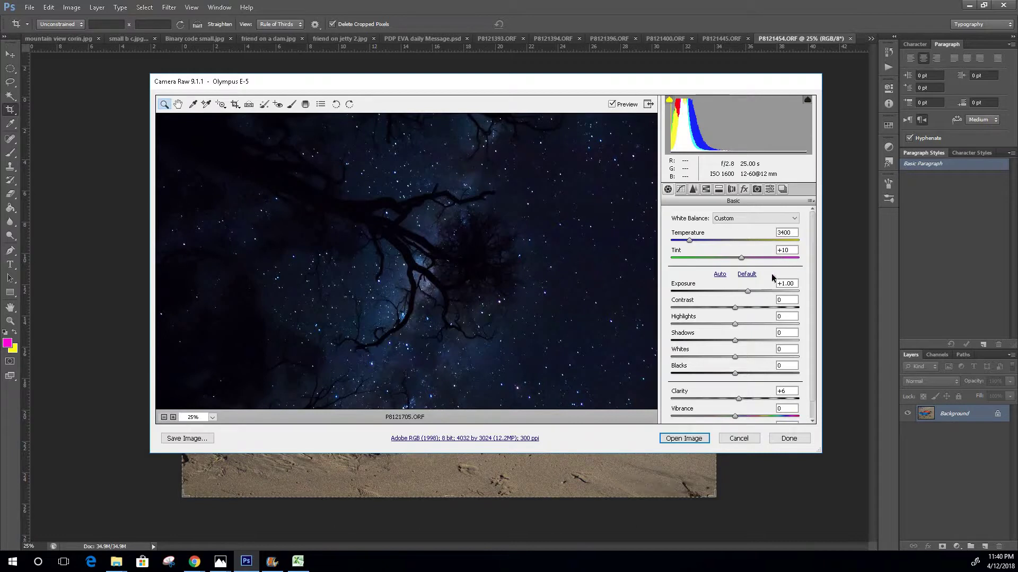
Step: Review the preset's basic, tone curve, sharpening and noise reduction settings, checking the photo's detail at 66.7% magnification
{"action": "scroll", "coordinate": [775, 283], "scroll_direction": "down", "scroll_amount": 1}
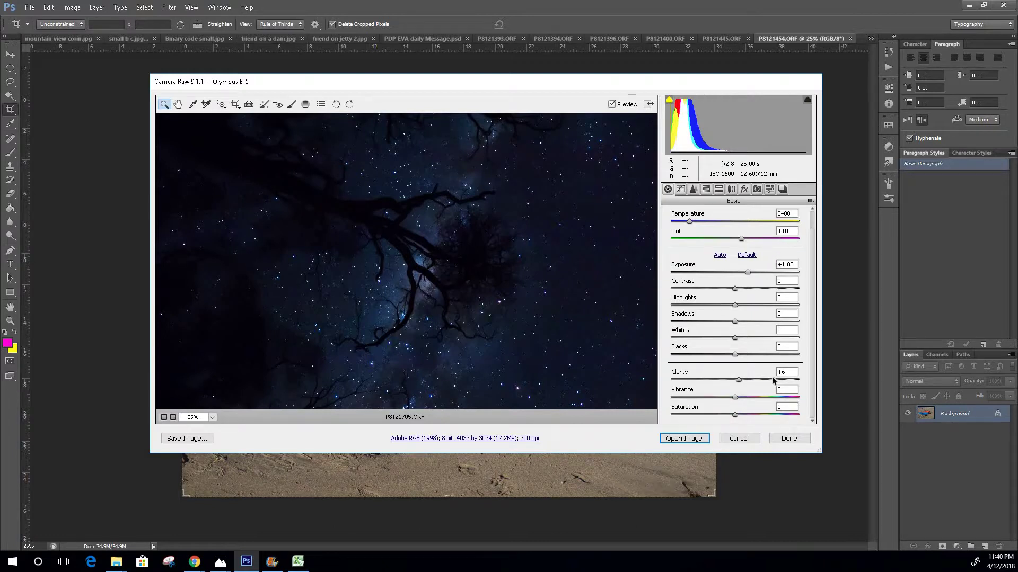
{"action": "left_click", "coordinate": [681, 190]}
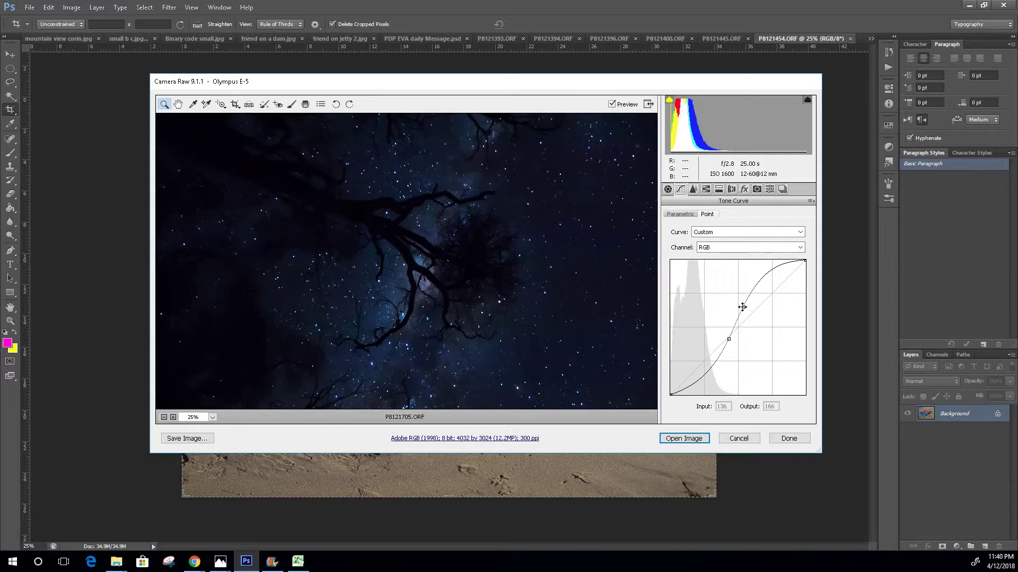
{"action": "left_click", "coordinate": [693, 190]}
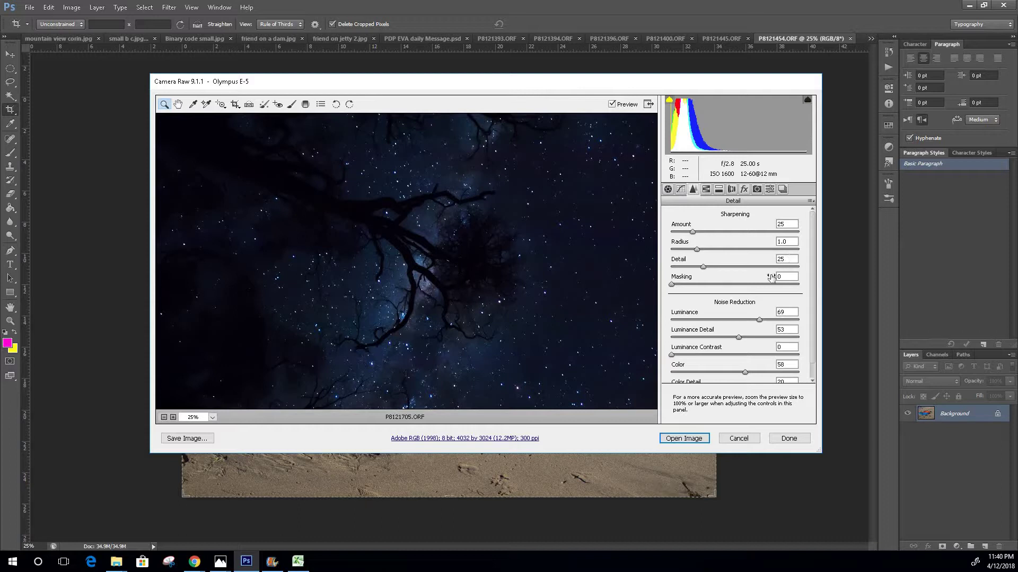
{"action": "scroll", "coordinate": [742, 281], "scroll_direction": "down", "scroll_amount": 1}
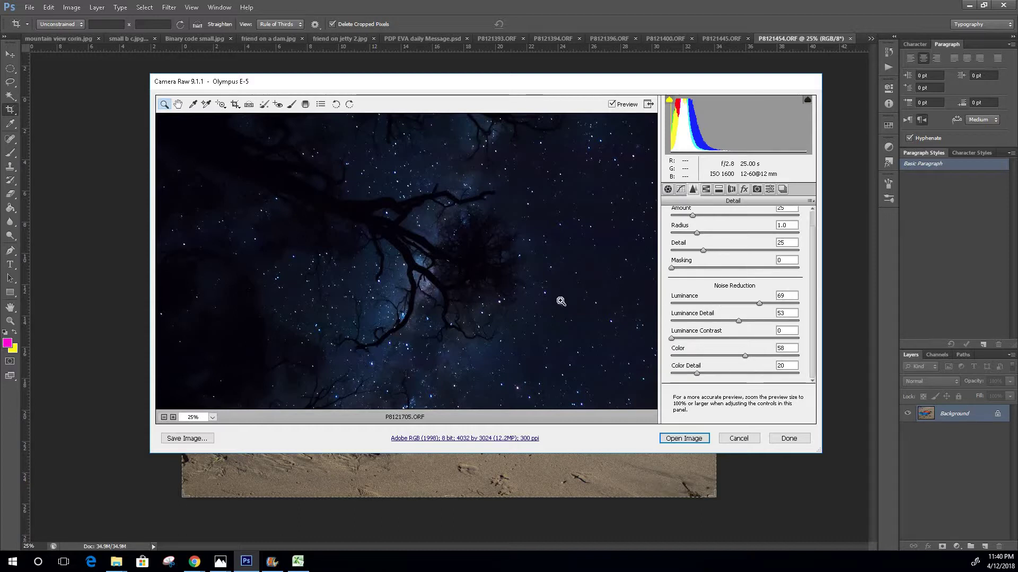
{"action": "left_click", "coordinate": [173, 417]}
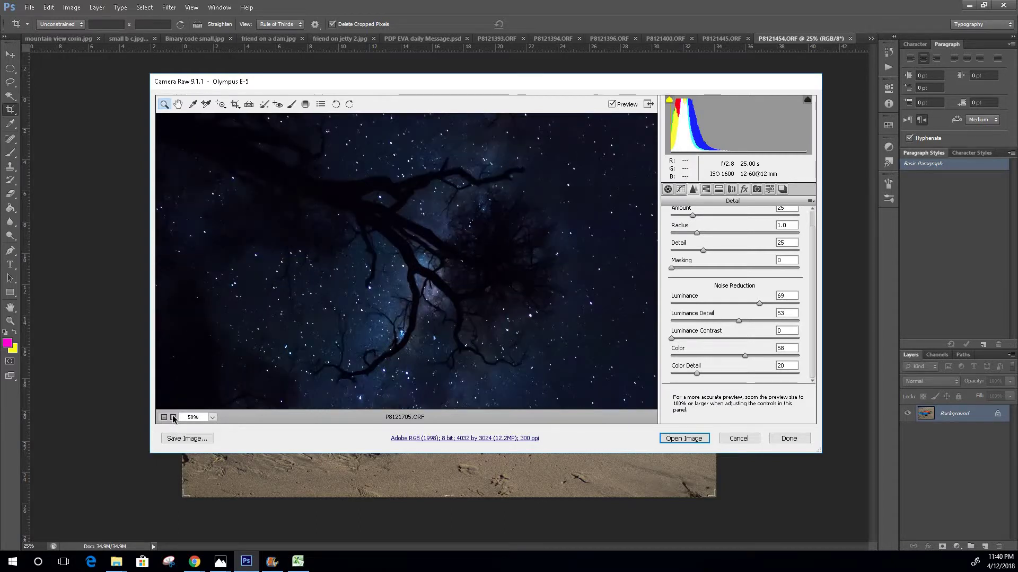
{"action": "left_click", "coordinate": [173, 417]}
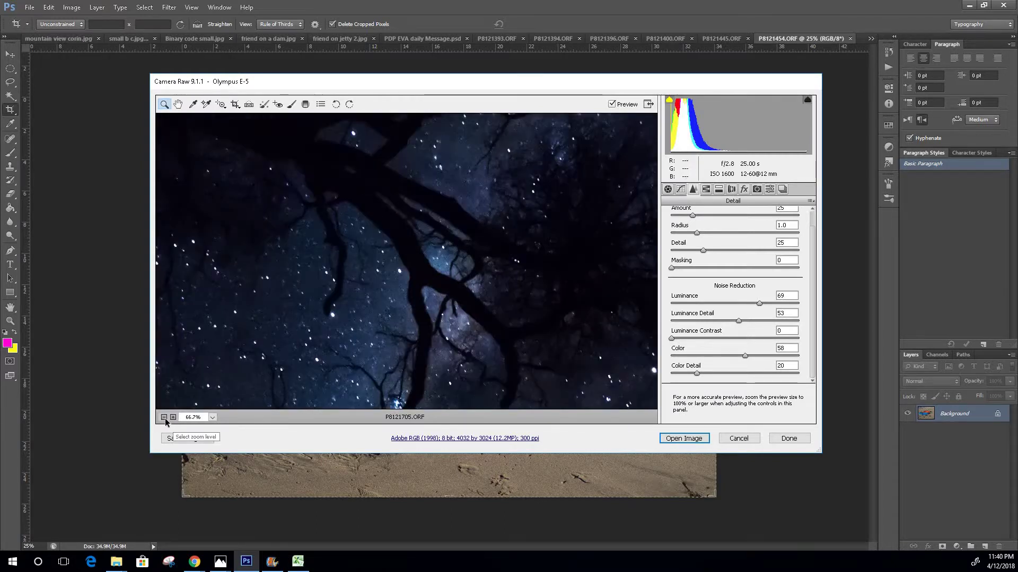
{"action": "left_click", "coordinate": [165, 418]}
{"action": "left_click", "coordinate": [164, 417]}
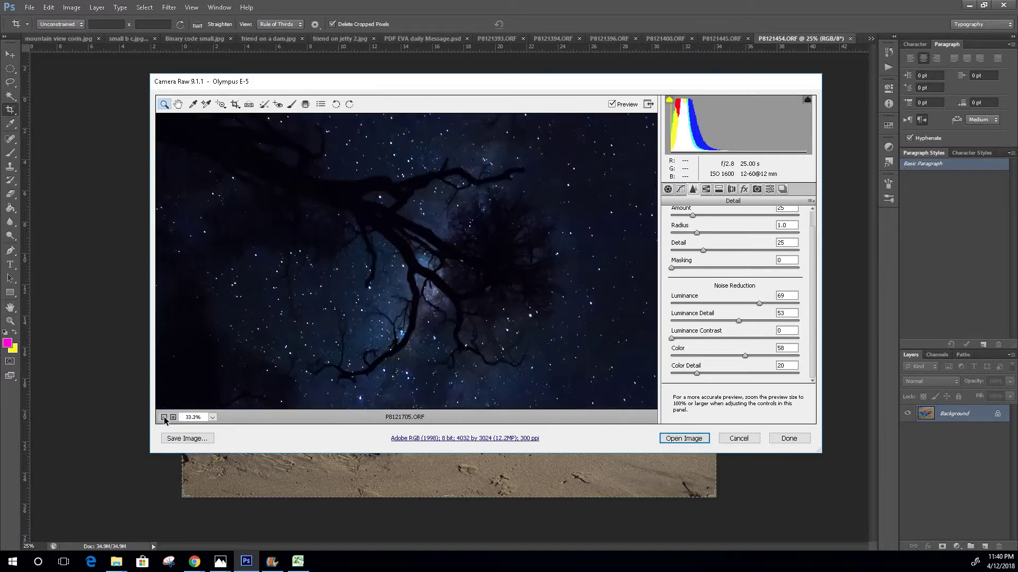
{"action": "left_click", "coordinate": [164, 417]}
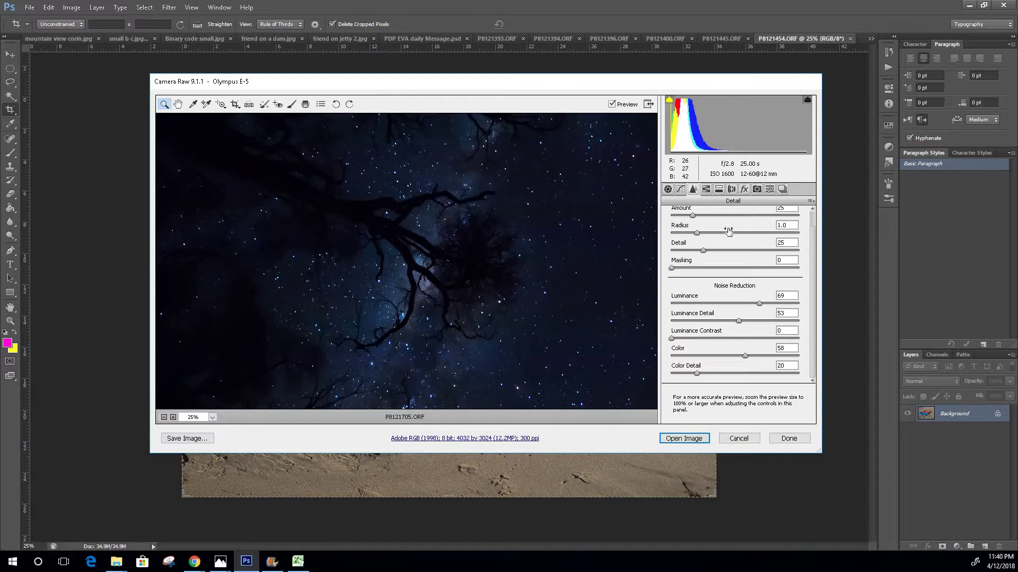
Step: Examine the HSL hue, saturation and luminance adjustments for the individual colour ranges
{"action": "left_click", "coordinate": [719, 190]}
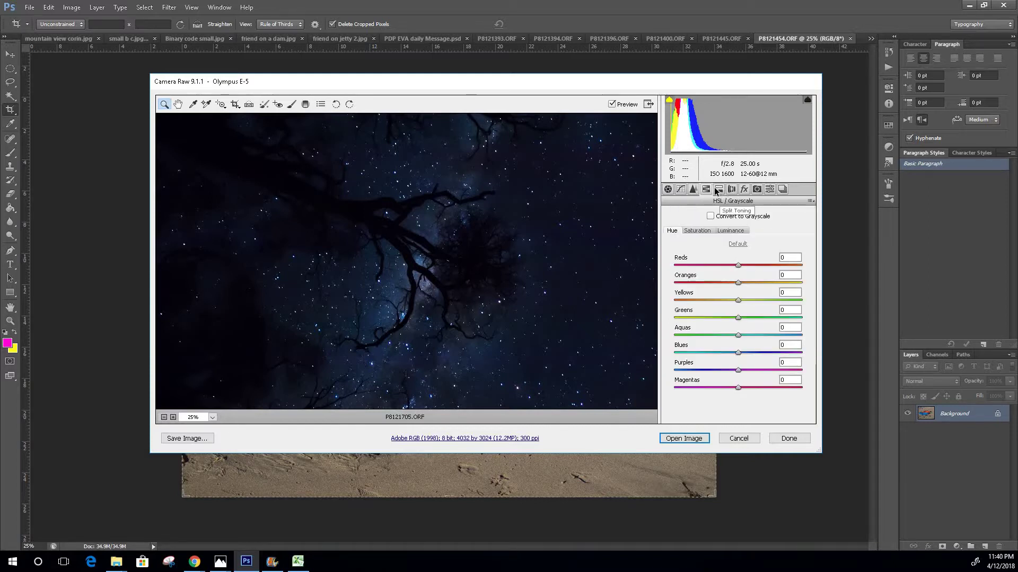
{"action": "left_click", "coordinate": [701, 231]}
{"action": "left_click", "coordinate": [733, 232]}
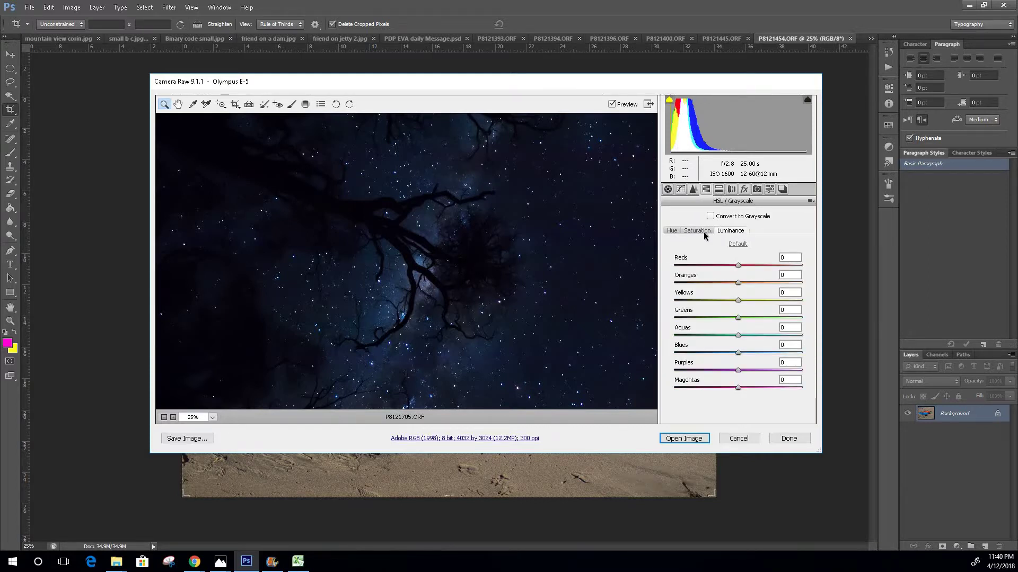
{"action": "left_click", "coordinate": [701, 230]}
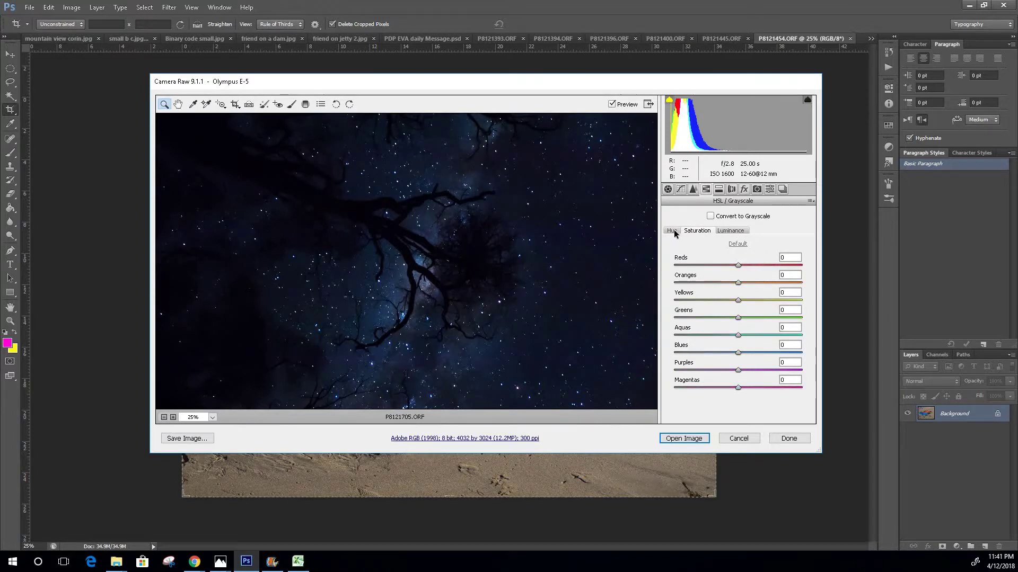
{"action": "left_click", "coordinate": [678, 230]}
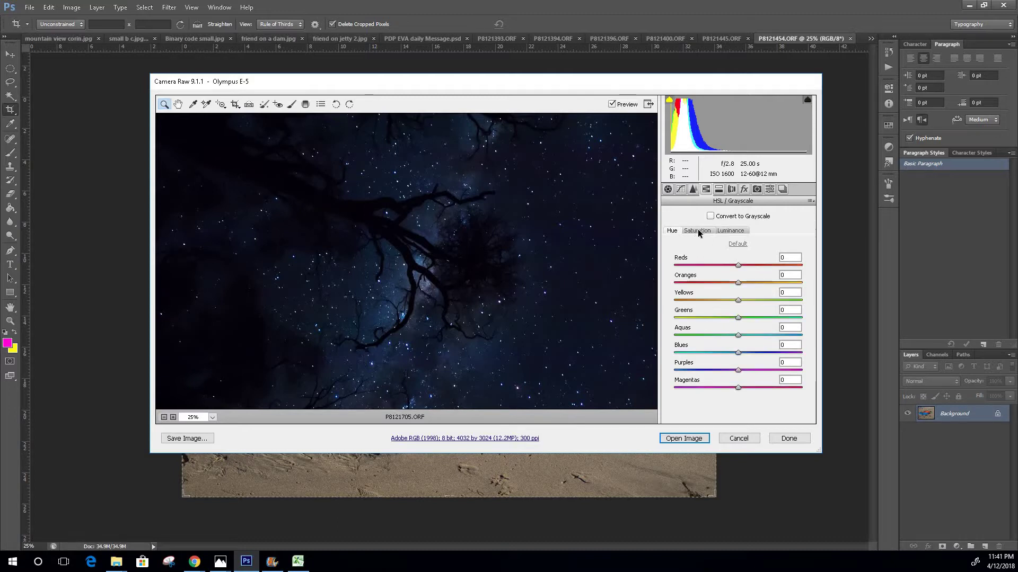
{"action": "left_click", "coordinate": [701, 229]}
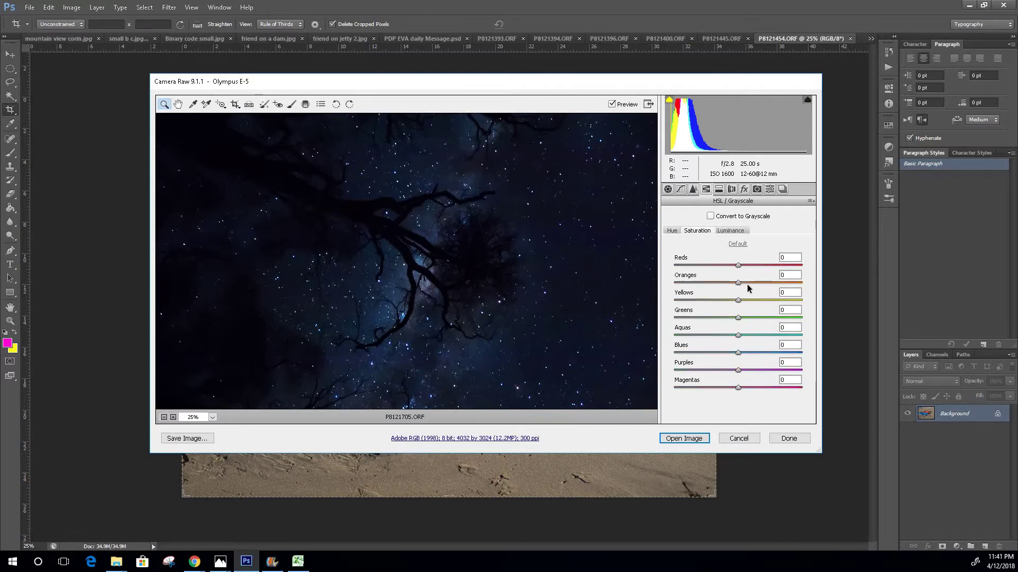
{"action": "left_click", "coordinate": [735, 231]}
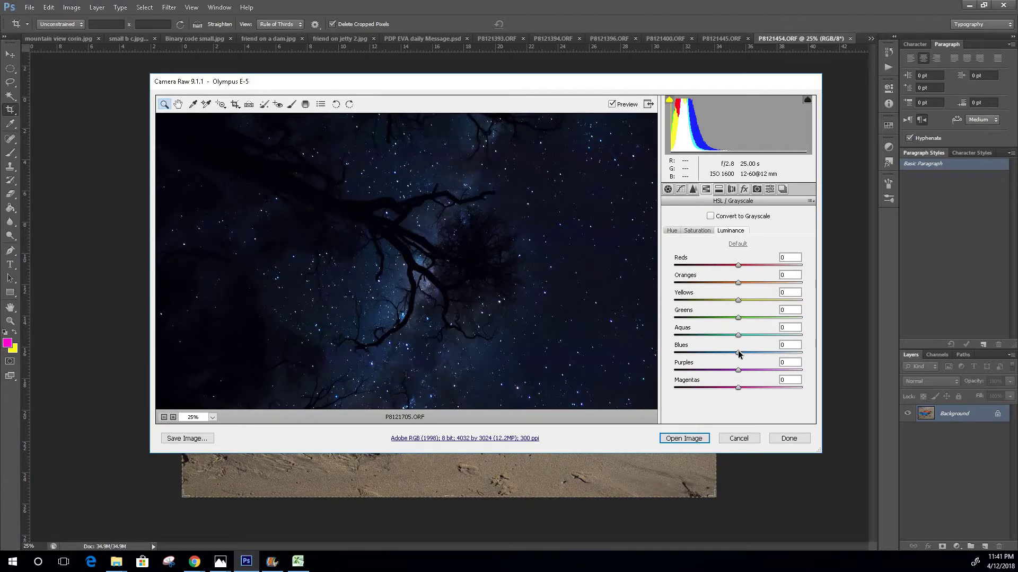
{"action": "mouse_move", "coordinate": [738, 352]}
{"action": "left_mouse_down"}
{"action": "mouse_move", "coordinate": [672, 356]}
{"action": "mouse_move", "coordinate": [738, 359]}
{"action": "left_mouse_up"}
{"action": "left_click_drag", "start_coordinate": [736, 264], "coordinate": [676, 300]}
{"action": "left_click_drag", "start_coordinate": [737, 318], "coordinate": [715, 335]}
{"action": "left_click", "coordinate": [696, 231]}
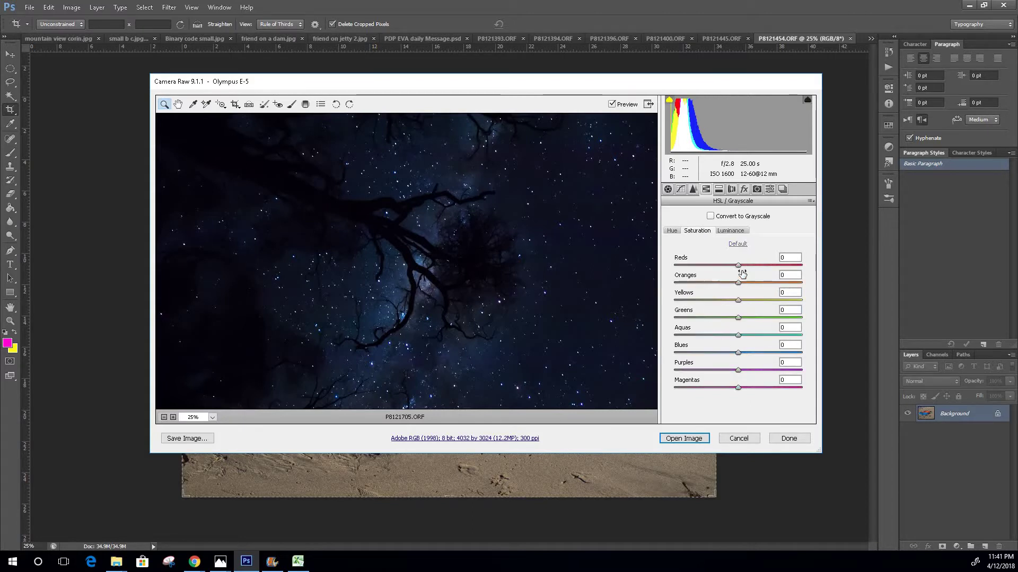
Step: Set the HSL saturation to Reds -23, Oranges -21, Greens -22, Aquas +33, Purples +44 and Magentas +50
{"action": "left_click_drag", "start_coordinate": [738, 265], "coordinate": [725, 282]}
{"action": "left_click_drag", "start_coordinate": [737, 318], "coordinate": [759, 335]}
{"action": "left_click_drag", "start_coordinate": [737, 370], "coordinate": [770, 388]}
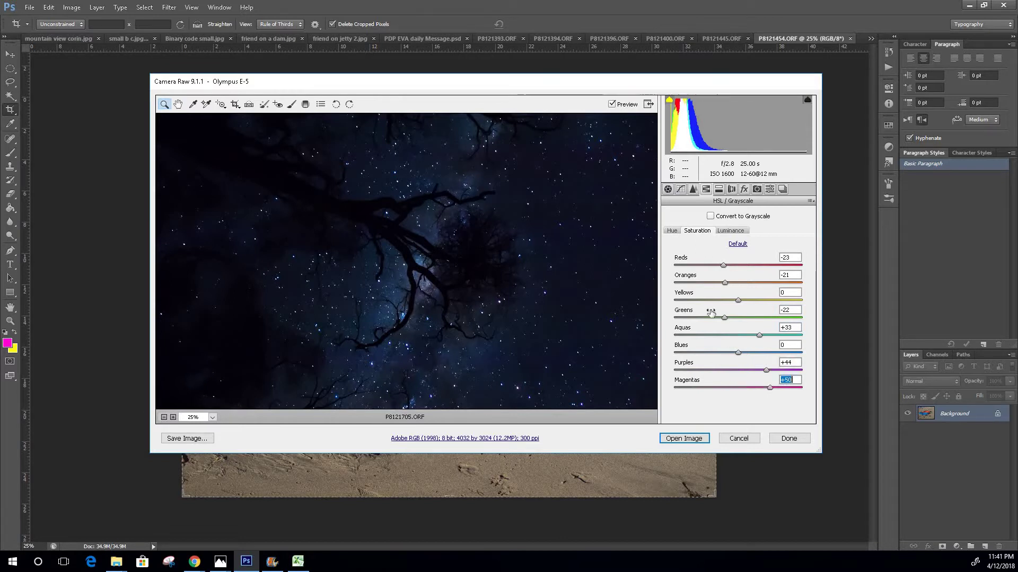
Step: Review the luminance, split toning, lens correction, effects, presets and basic settings of the night sky photo
{"action": "left_click", "coordinate": [730, 231]}
{"action": "left_click", "coordinate": [719, 190]}
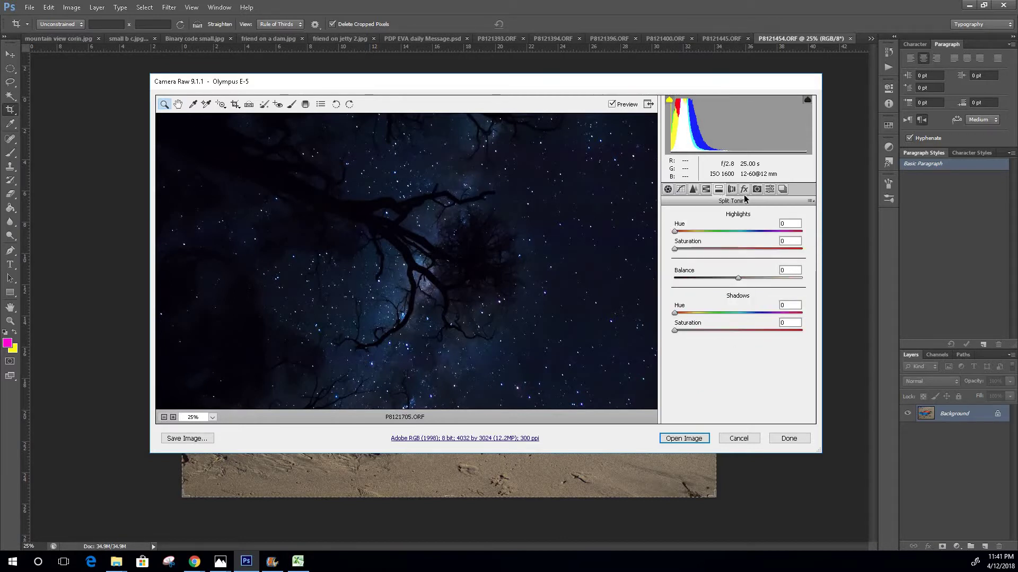
{"action": "left_click", "coordinate": [745, 190]}
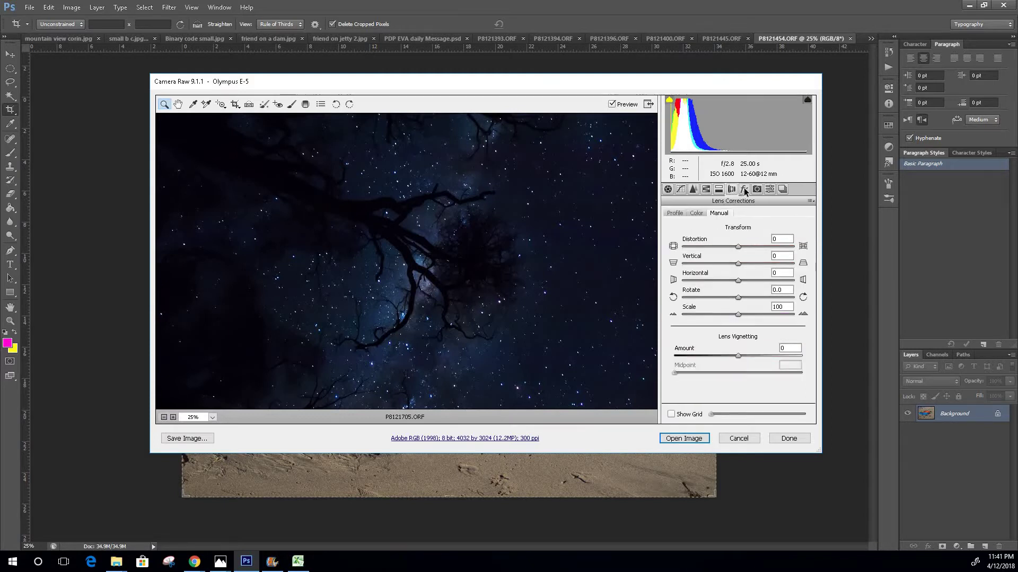
{"action": "left_click", "coordinate": [744, 190]}
{"action": "left_click", "coordinate": [769, 190]}
{"action": "left_click", "coordinate": [770, 189]}
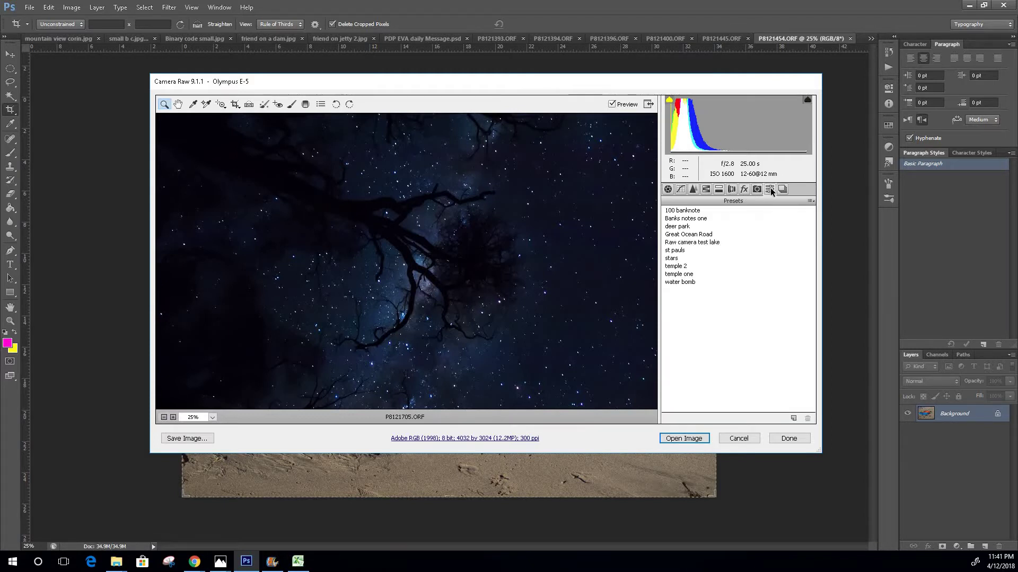
{"action": "left_click", "coordinate": [667, 190]}
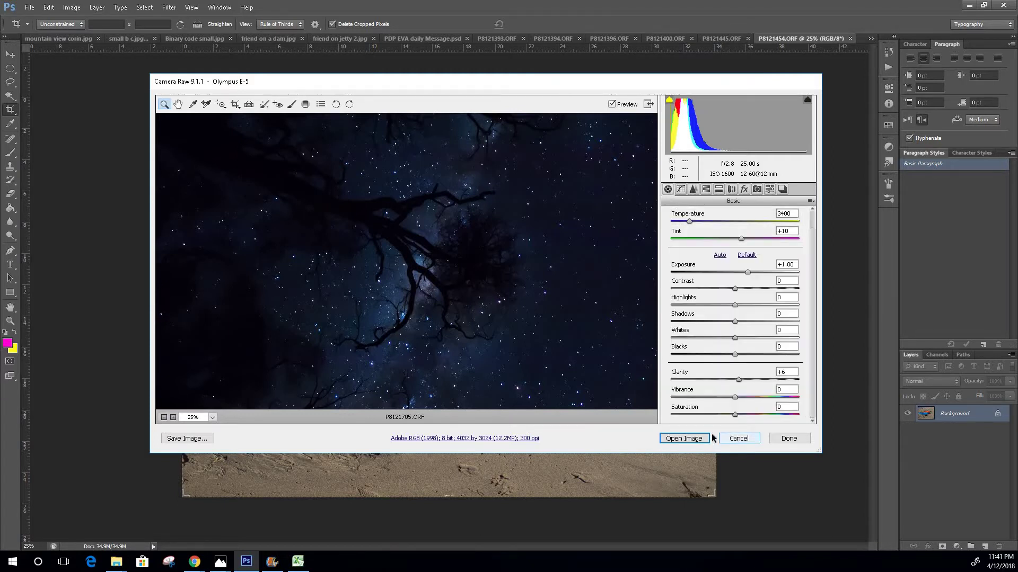
Step: Open the adjusted night sky photo in the main editor and dismiss the Camera Raw dialog that reappears
{"action": "left_click", "coordinate": [689, 439]}
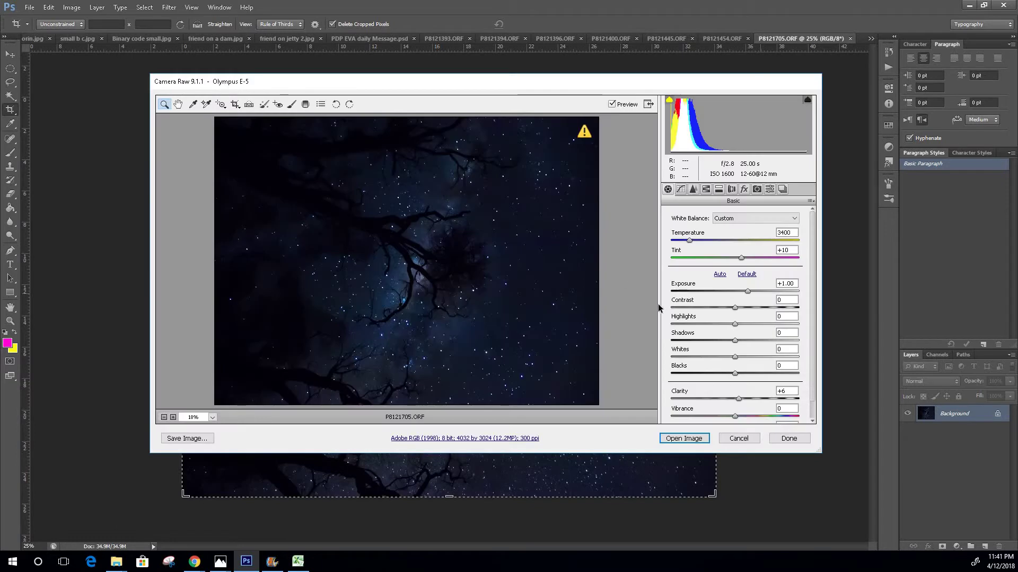
{"action": "left_click", "coordinate": [738, 439]}
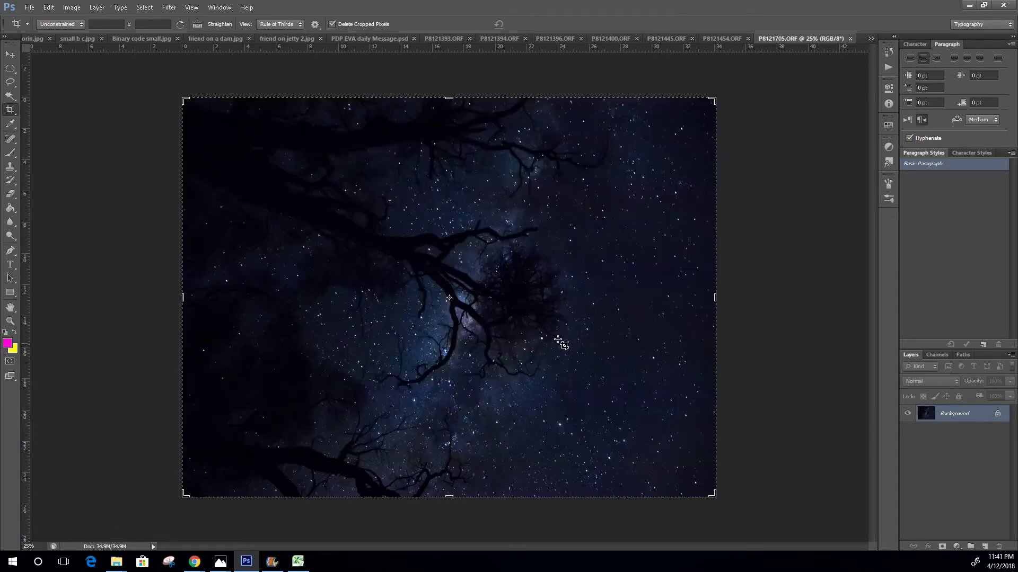